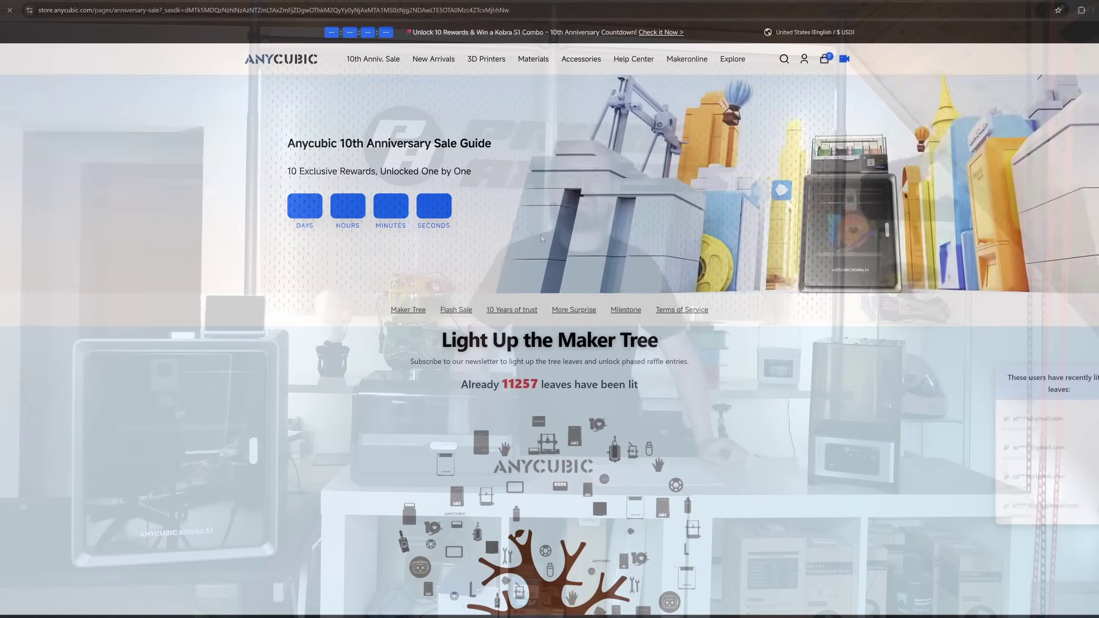
Scroll down the anniversary sale guide toward the 10th-reunion page link.
{"action": "scroll", "coordinate": [547, 224], "scroll_direction": "down", "scroll_amount": 5}
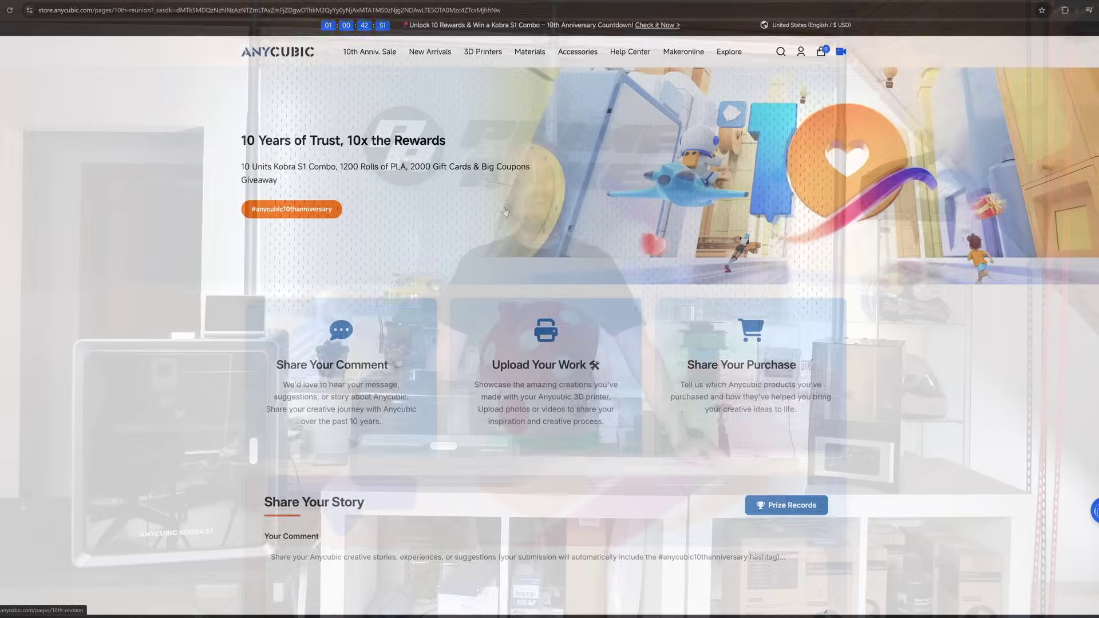
{"action": "scroll", "coordinate": [441, 338], "scroll_direction": "down", "scroll_amount": 5}
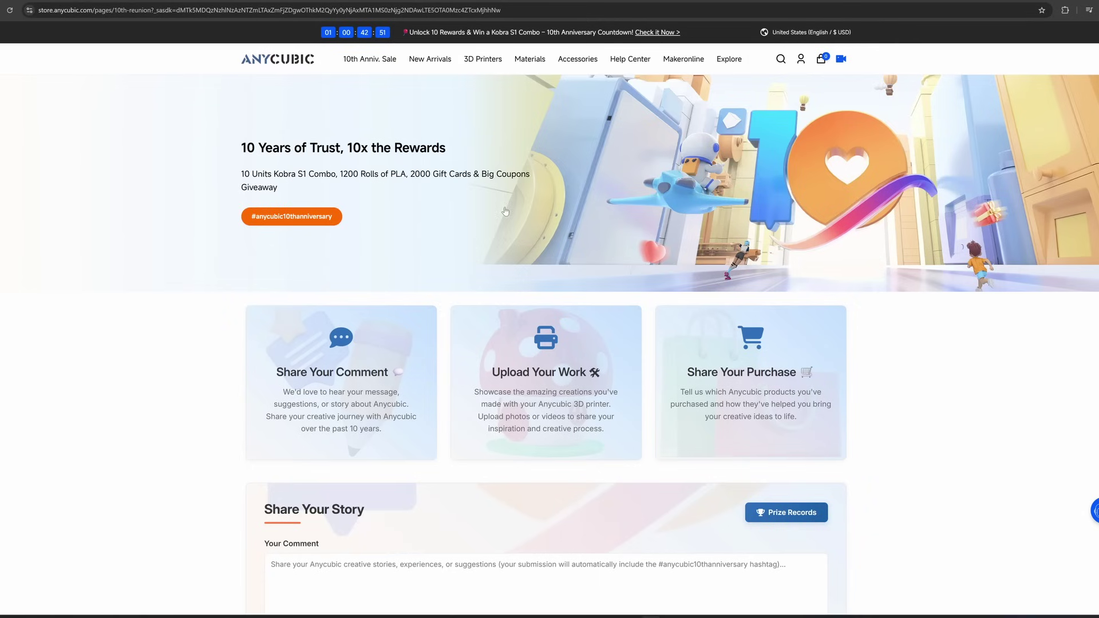
Start writing 'Good luck to all of you' in the Share Your Story comment box.
{"action": "scroll", "coordinate": [506, 211], "scroll_direction": "down", "scroll_amount": 5}
{"action": "left_click", "coordinate": [543, 252]}
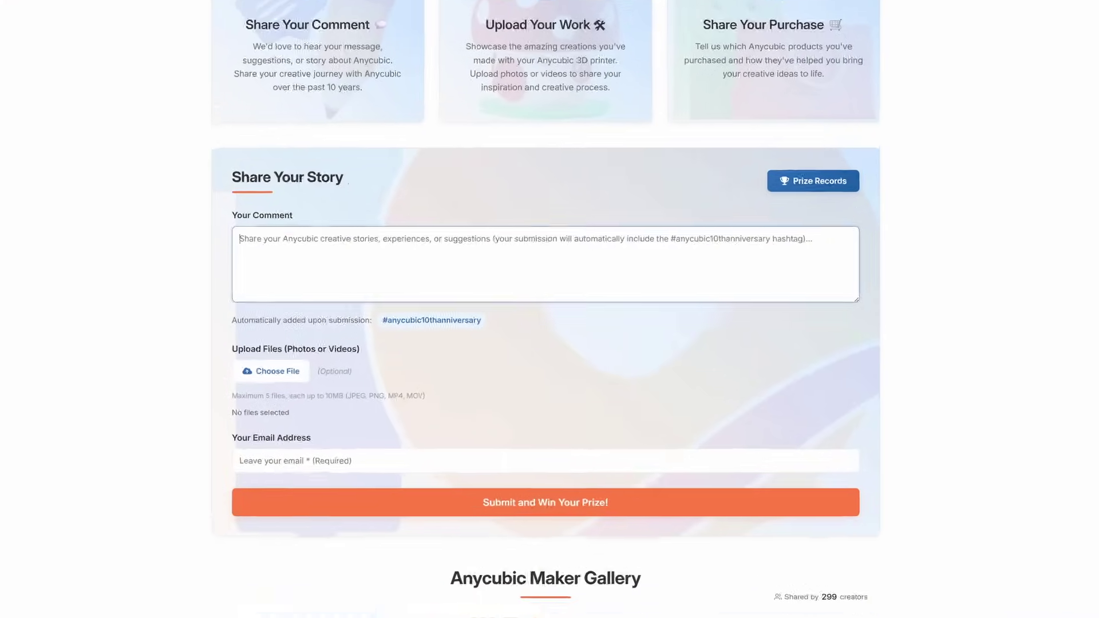
{"action": "type", "text": "Goo"}
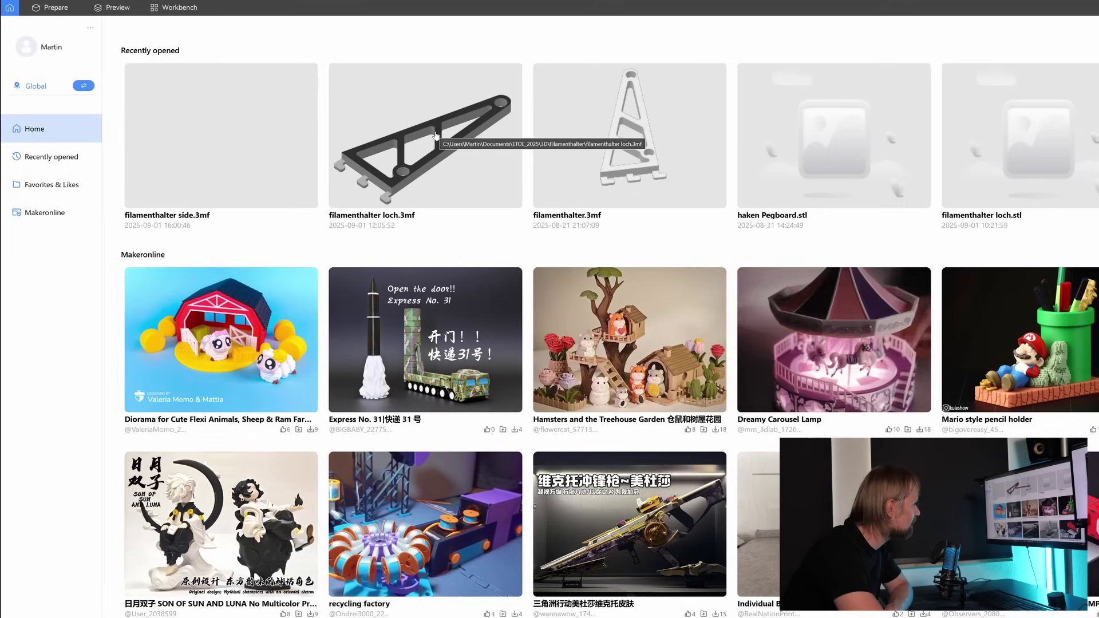
Cancel the Workbench printer search without adding a printer, then return to the empty Prepare plate.
{"action": "left_click", "coordinate": [176, 12]}
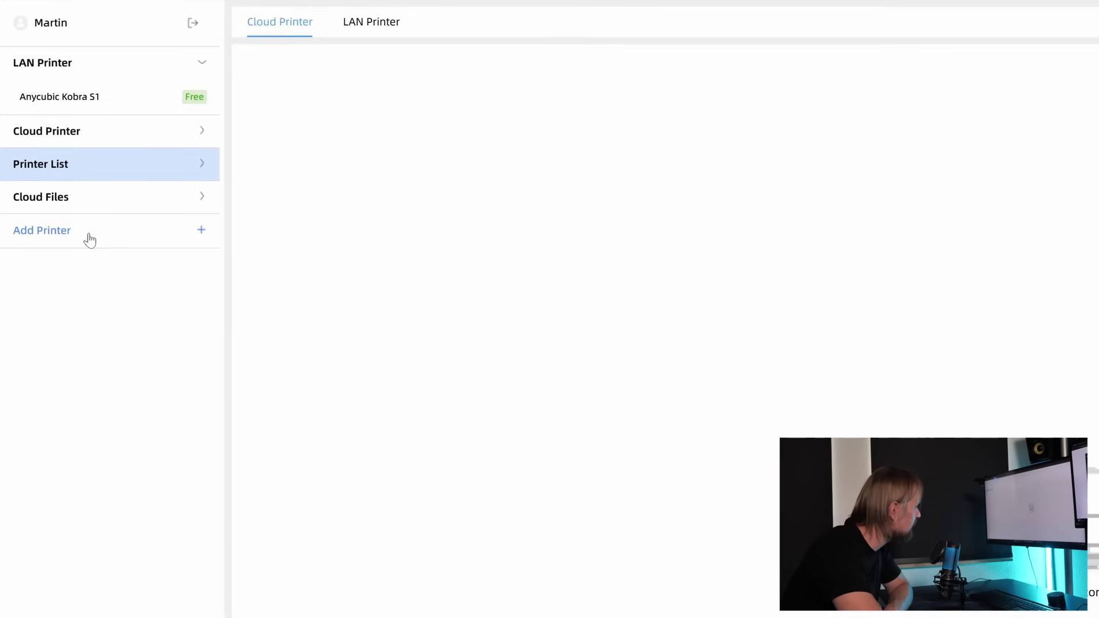
{"action": "left_click", "coordinate": [89, 240]}
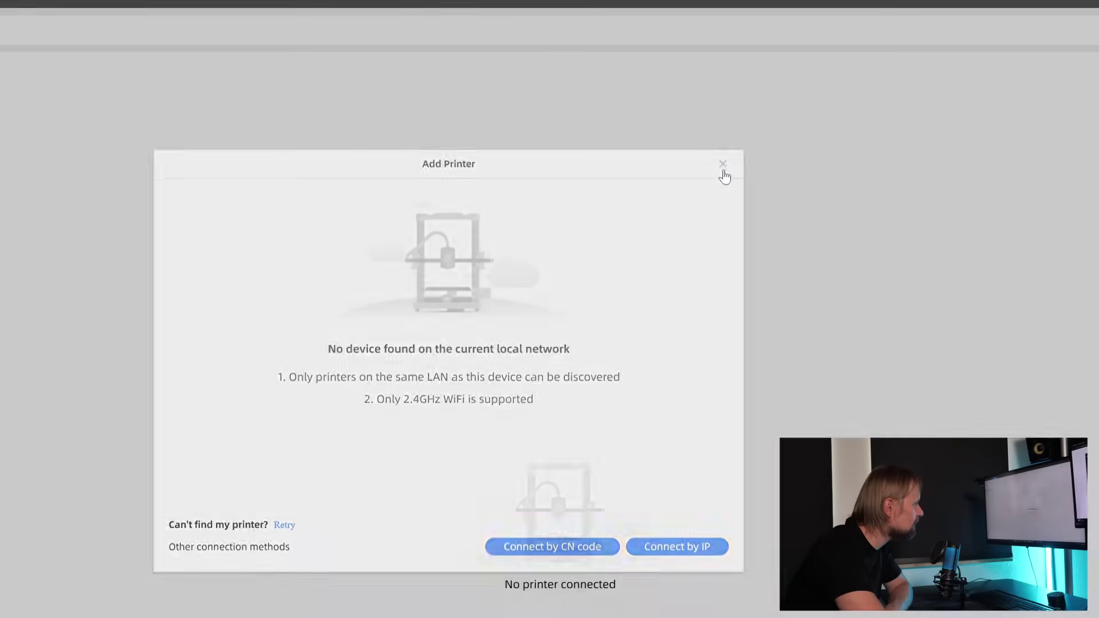
{"action": "left_click", "coordinate": [723, 171]}
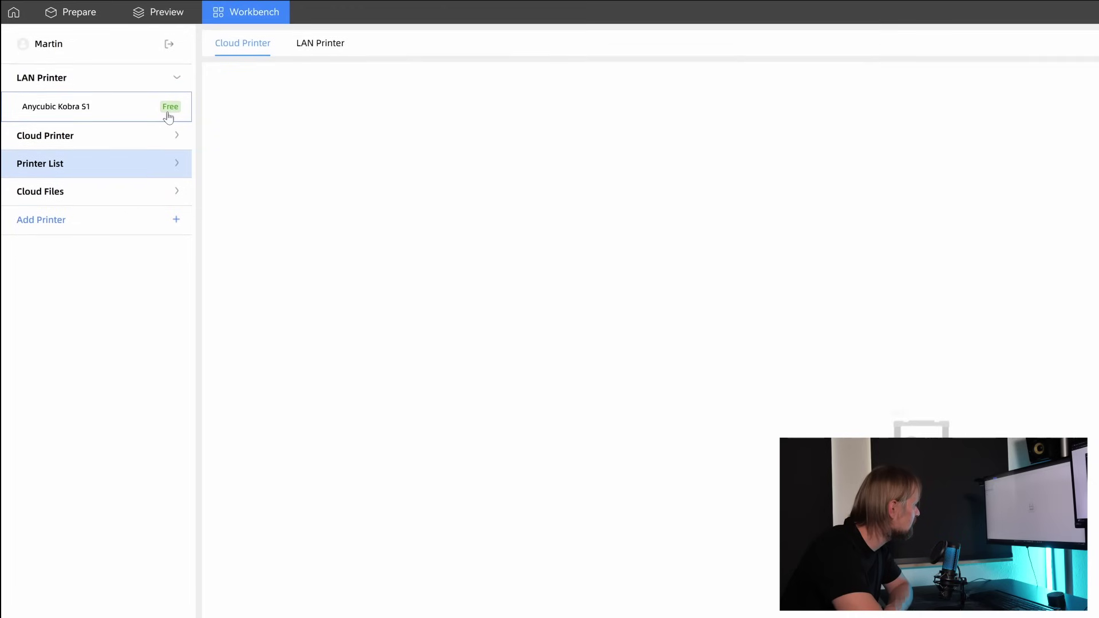
{"action": "left_click", "coordinate": [75, 12]}
{"action": "scroll", "coordinate": [572, 261], "scroll_direction": "down", "scroll_amount": 3}
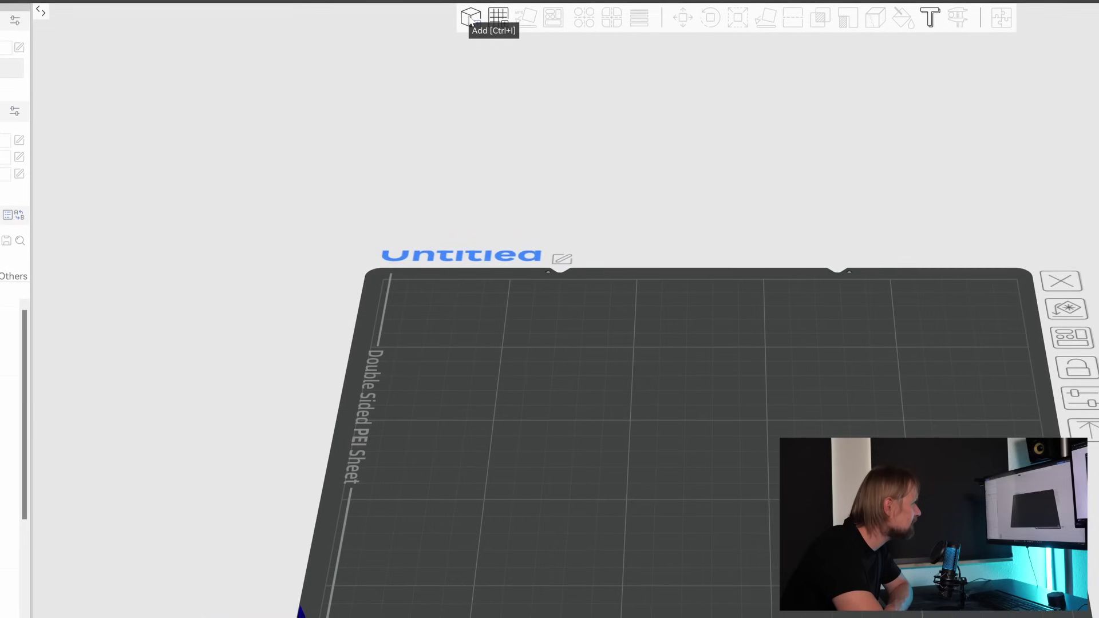
Import the pegboard bracket STL onto the Untitled build plate.
{"action": "left_click", "coordinate": [470, 18]}
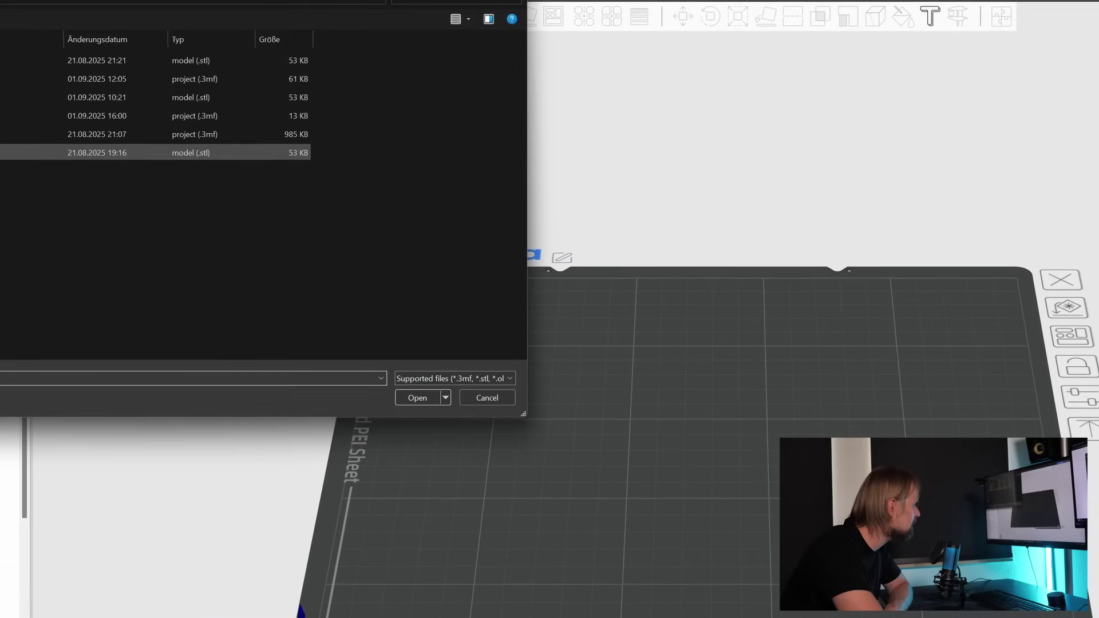
{"action": "double_click", "coordinate": [23, 152]}
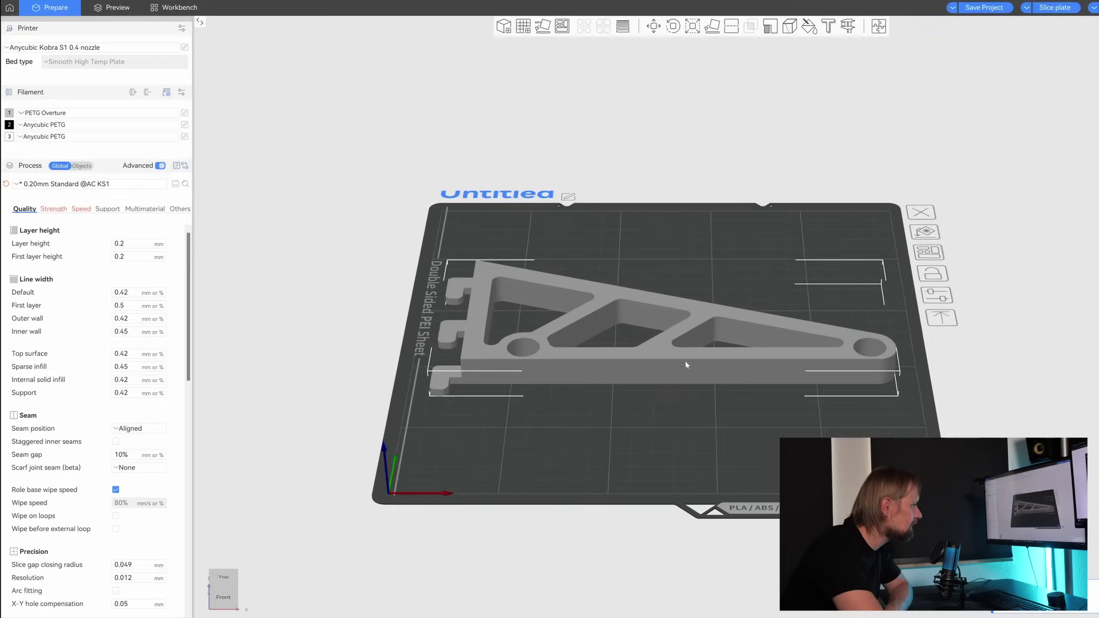
{"action": "scroll", "coordinate": [588, 321], "scroll_direction": "up", "scroll_amount": 3}
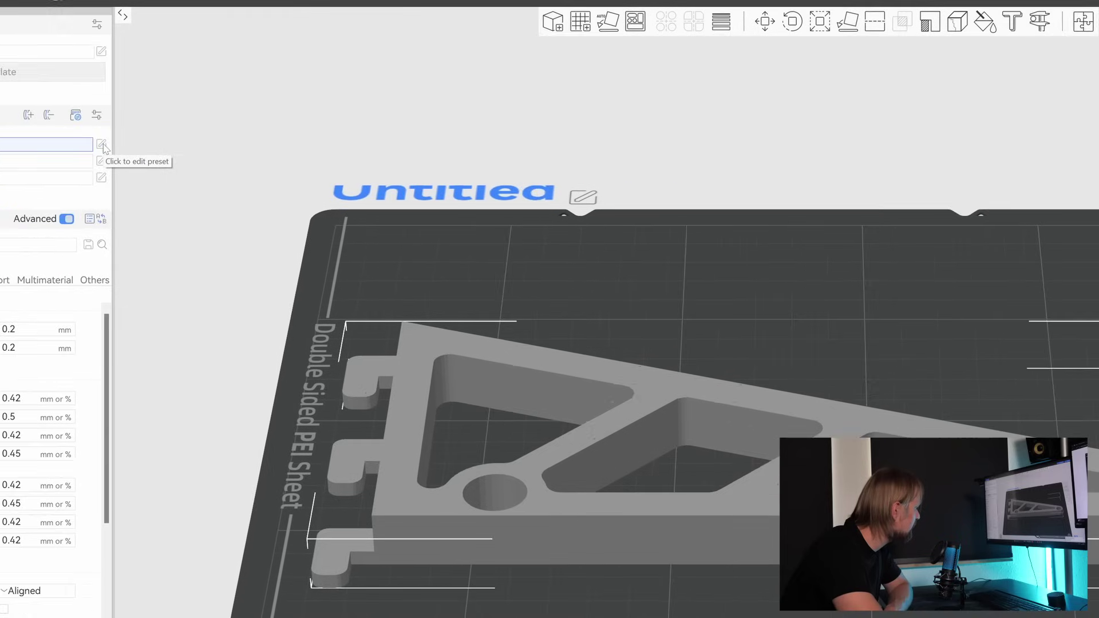
{"action": "left_click", "coordinate": [236, 145]}
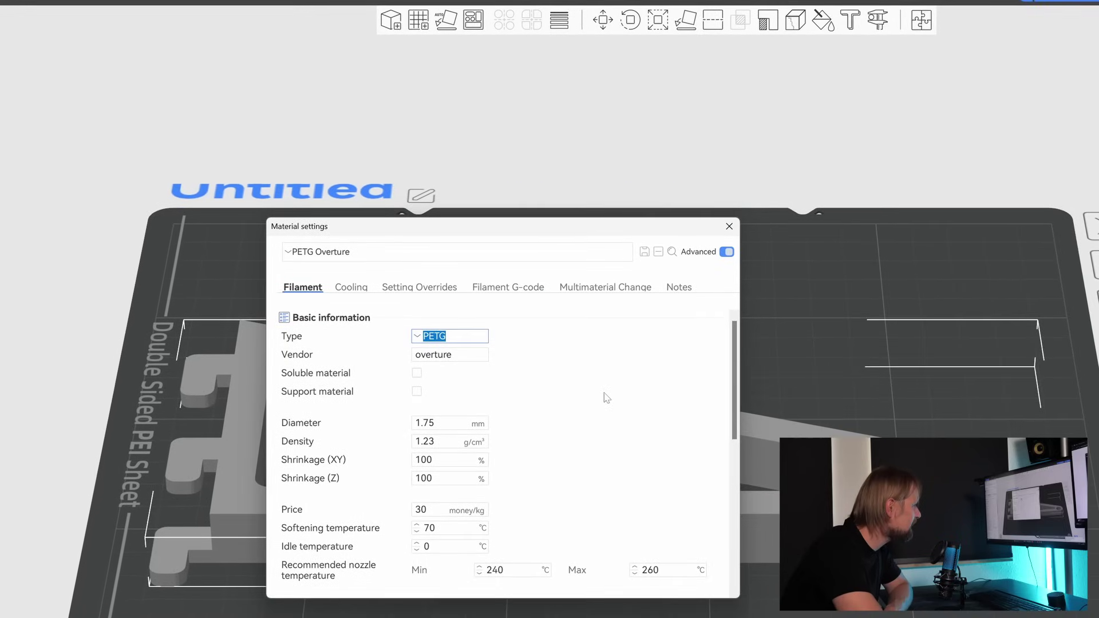
{"action": "left_click_drag", "start_coordinate": [734, 351], "coordinate": [744, 500]}
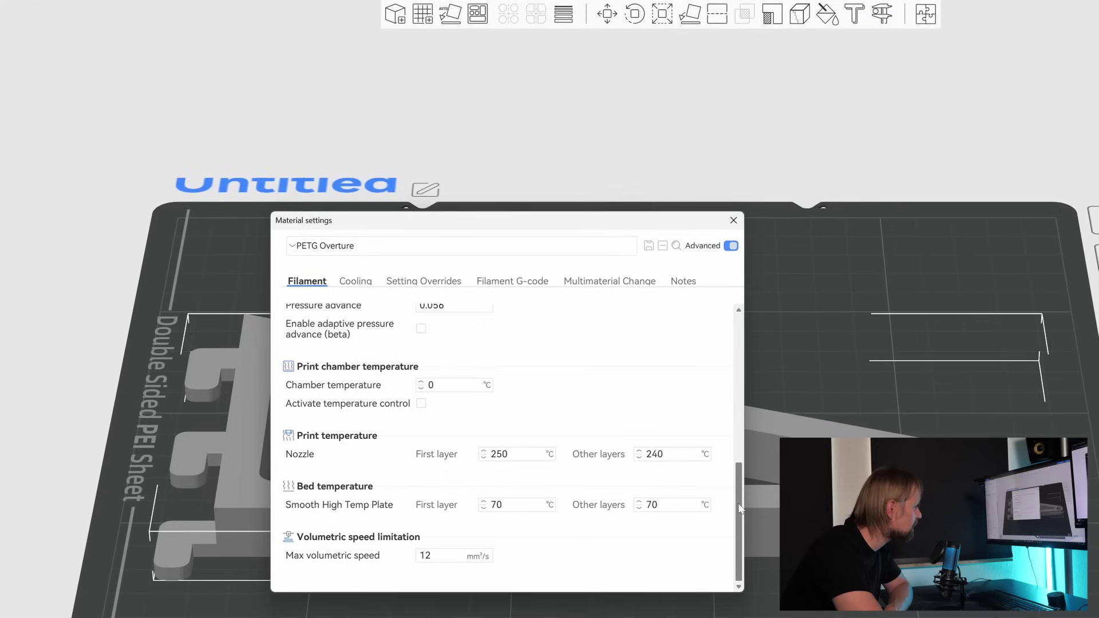
{"action": "left_click_drag", "start_coordinate": [738, 506], "coordinate": [736, 332]}
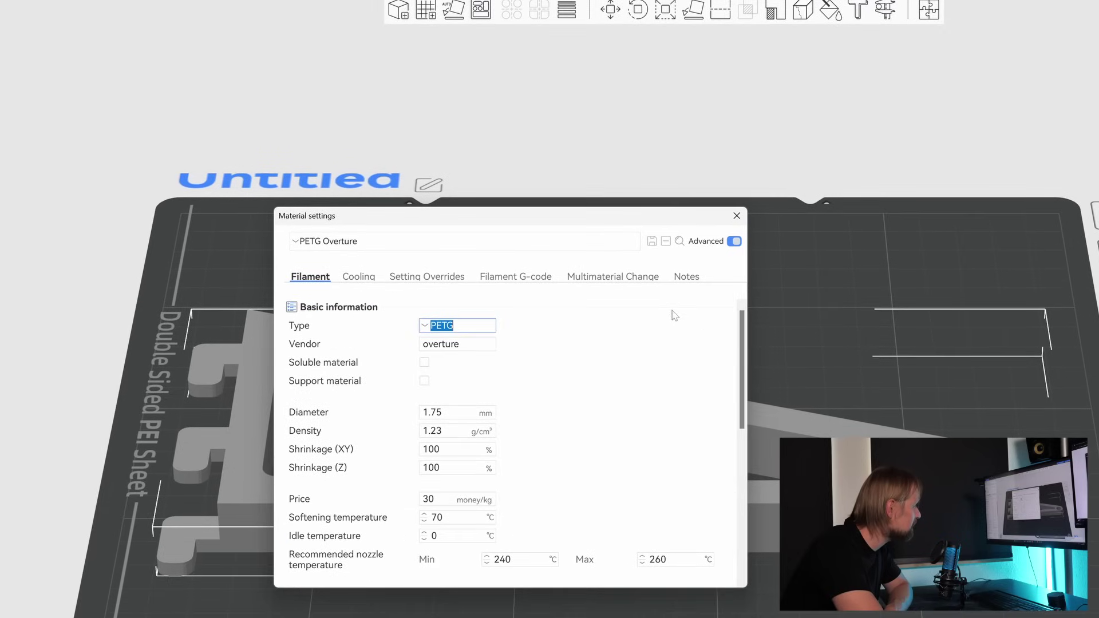
{"action": "left_click", "coordinate": [737, 216]}
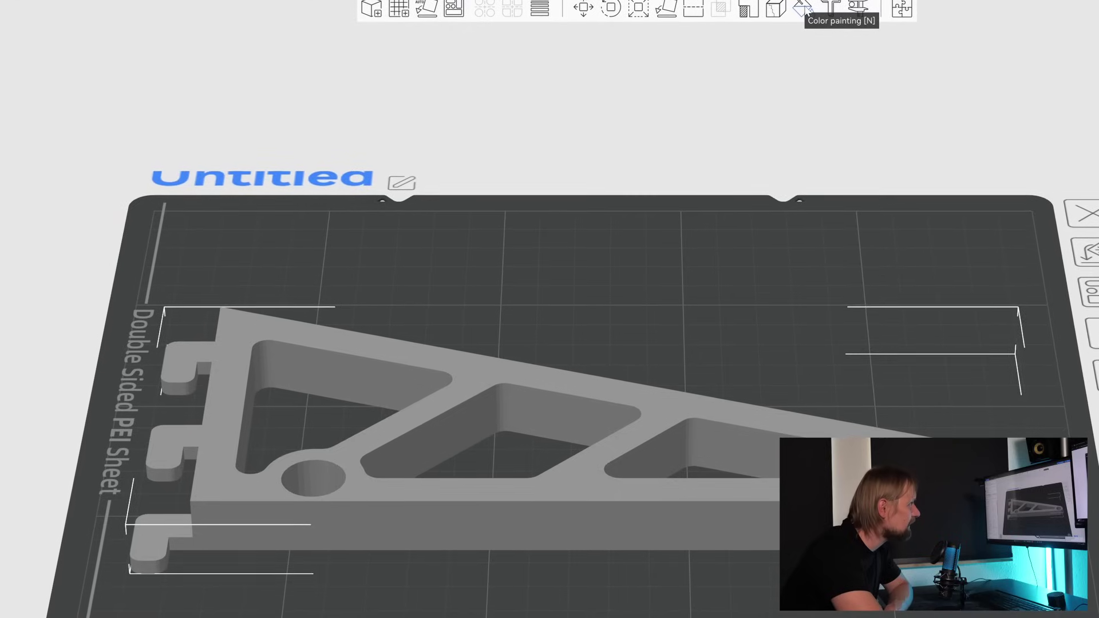
Turn on colour painting for the bracket, using filament 2 and a 0.40 height range.
{"action": "left_click", "coordinate": [802, 8]}
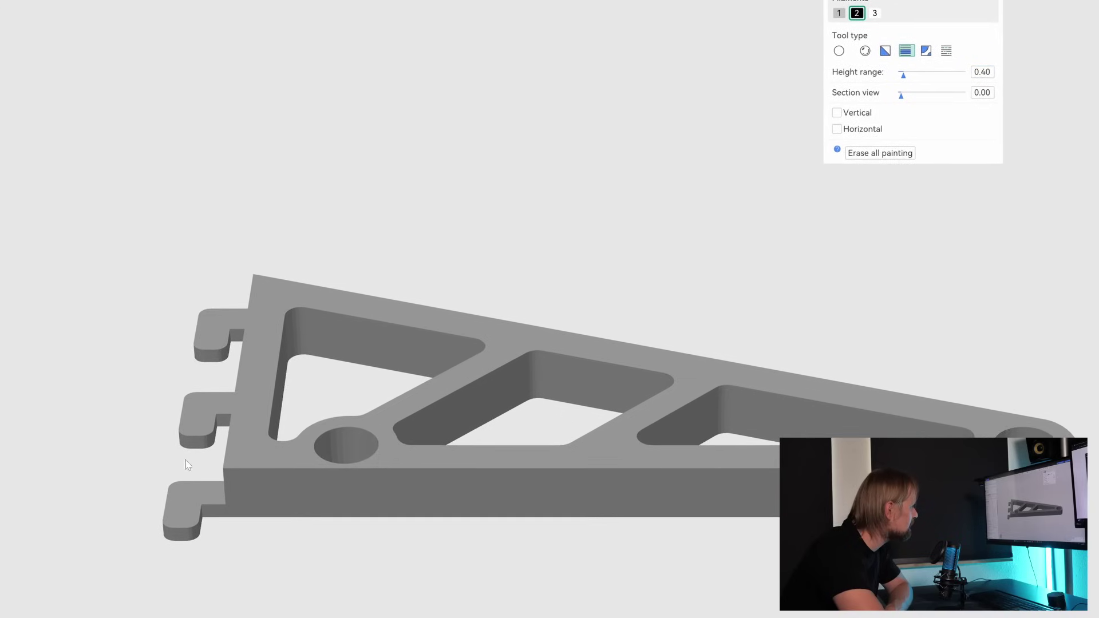
Paint the bracket's top face black with the filament 2 height-range tool.
{"action": "scroll", "coordinate": [162, 474], "scroll_direction": "up", "scroll_amount": 3}
{"action": "scroll", "coordinate": [162, 456], "scroll_direction": "up", "scroll_amount": 3}
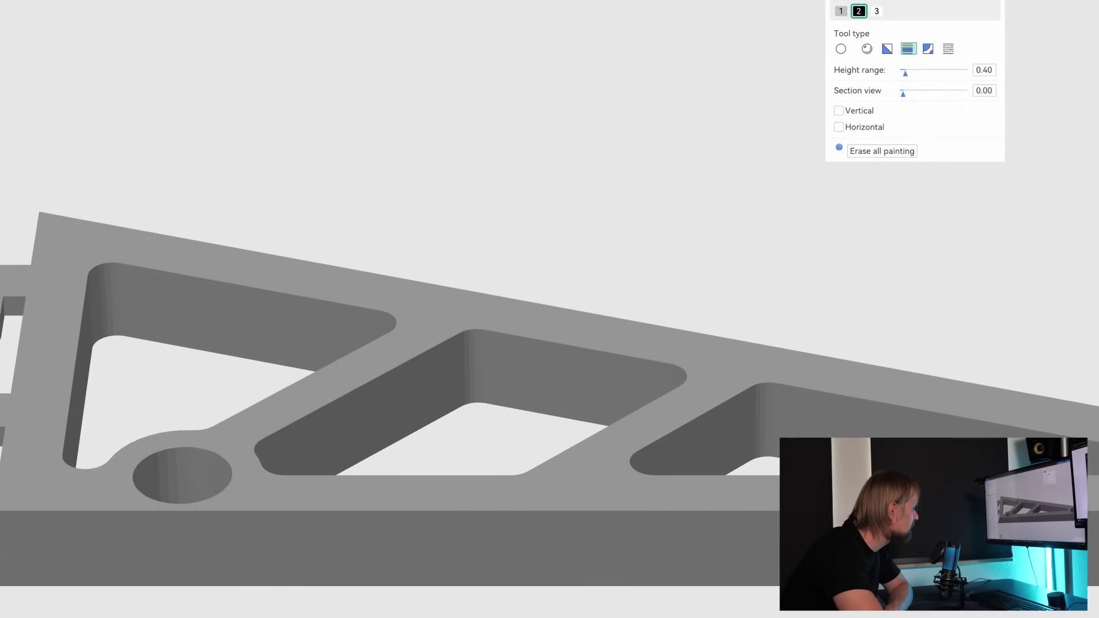
{"action": "scroll", "coordinate": [195, 507], "scroll_direction": "up", "scroll_amount": 1}
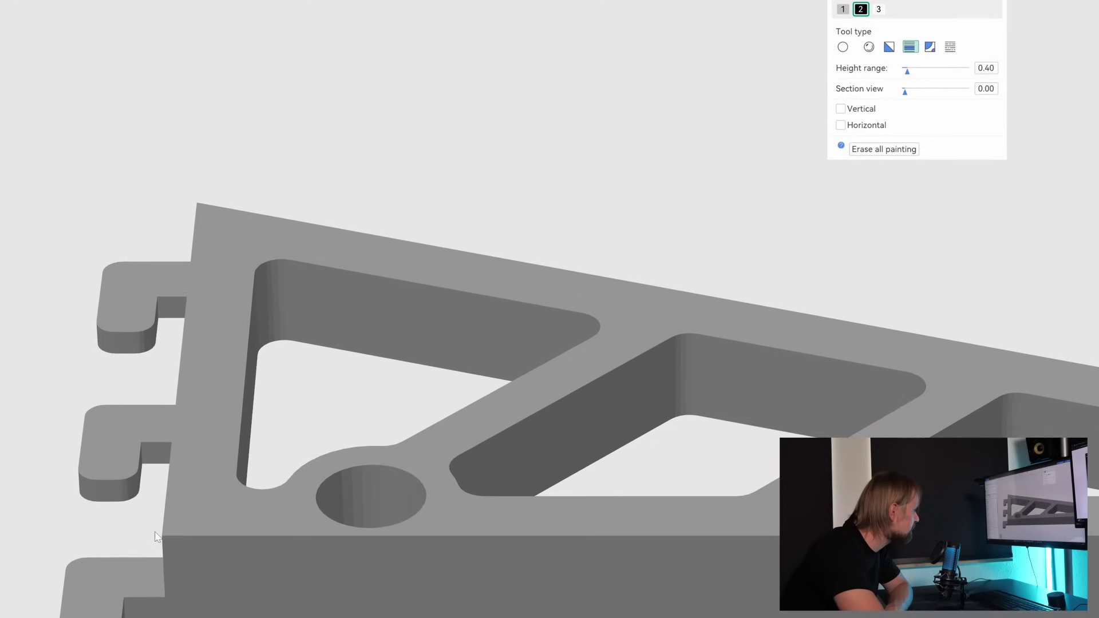
{"action": "left_click", "coordinate": [191, 516]}
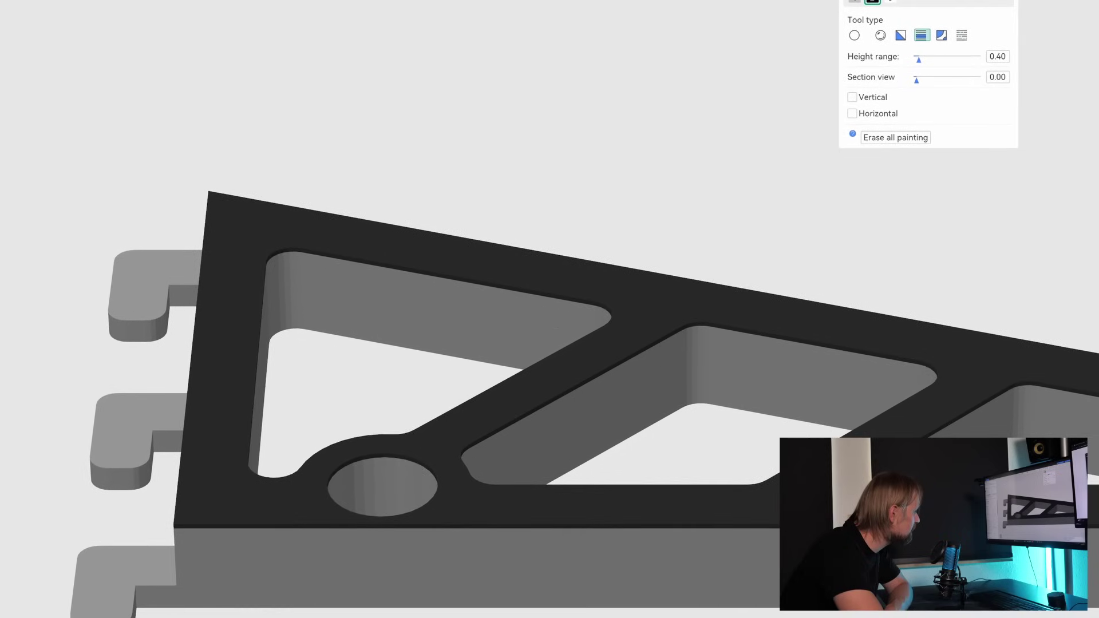
Orbit to the underside and paint its bottom 0.40 mm layer black.
{"action": "left_click_drag", "start_coordinate": [550, 143], "coordinate": [550, 40]}
{"action": "left_click_drag", "start_coordinate": [343, 286], "coordinate": [405, 277]}
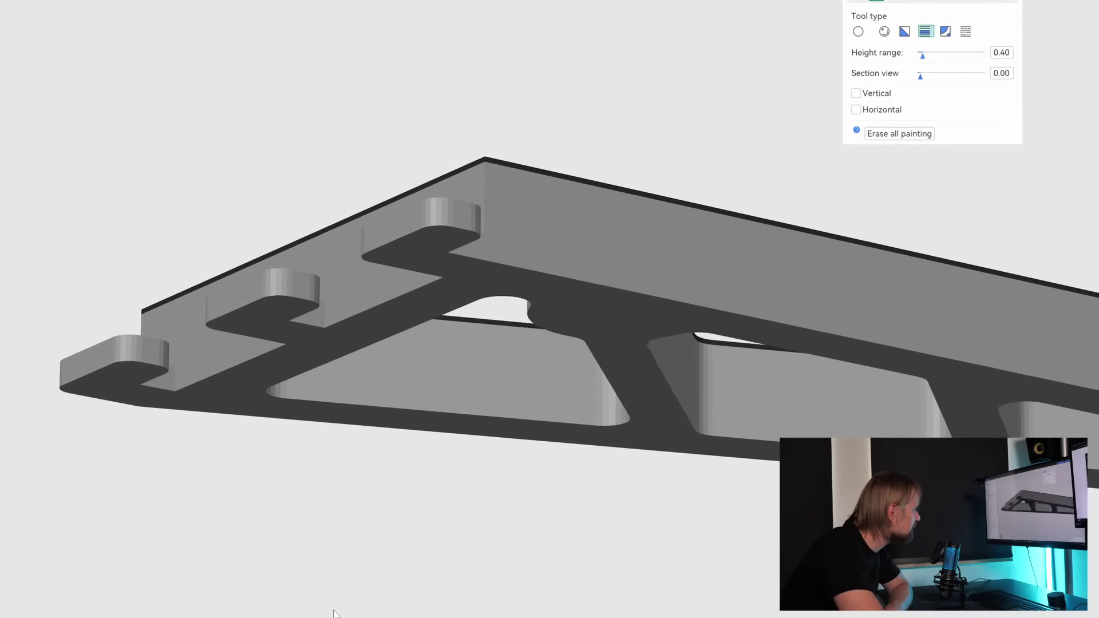
{"action": "left_click", "coordinate": [433, 245]}
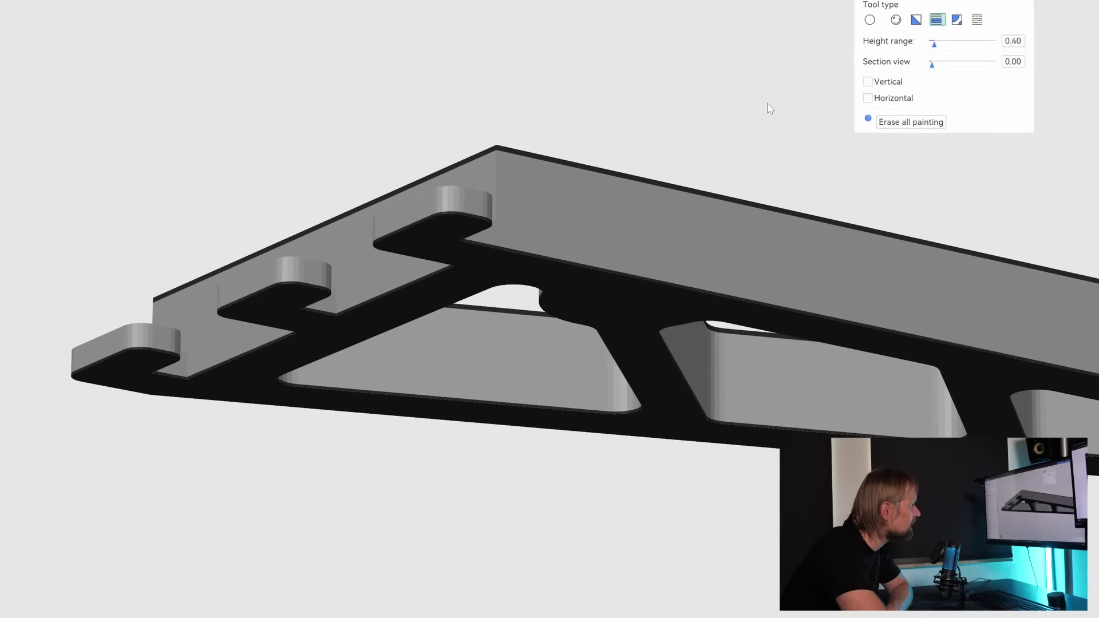
{"action": "left_click_drag", "start_coordinate": [771, 114], "coordinate": [750, 130]}
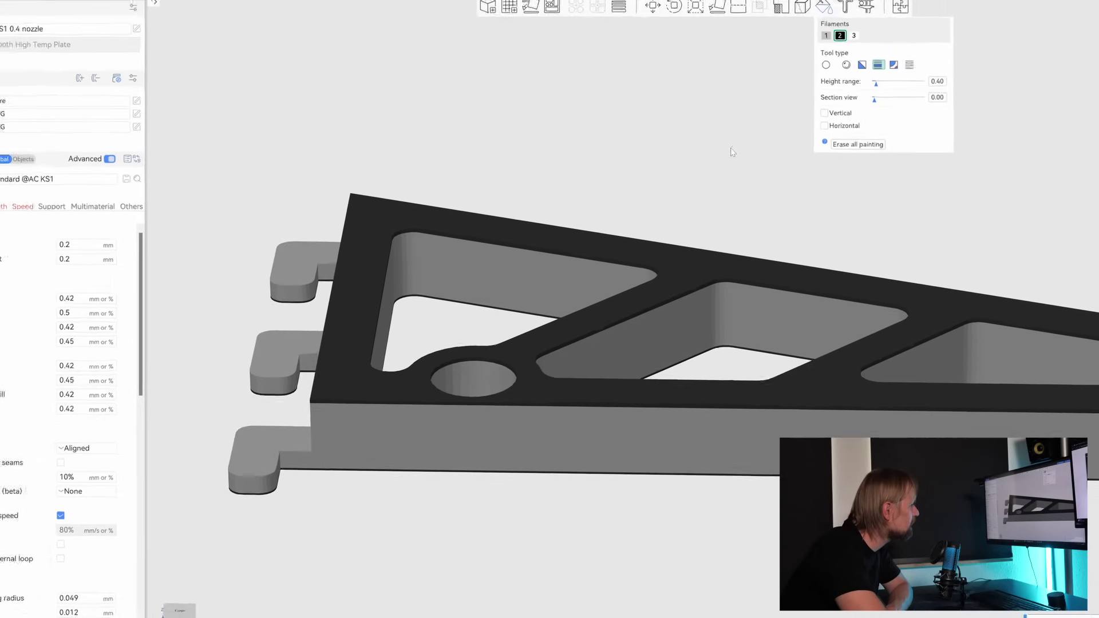
In Strength settings, set top and bottom shell layers to 4 and keep 20% Grid sparse infill.
{"action": "left_click_drag", "start_coordinate": [751, 130], "coordinate": [752, 134]}
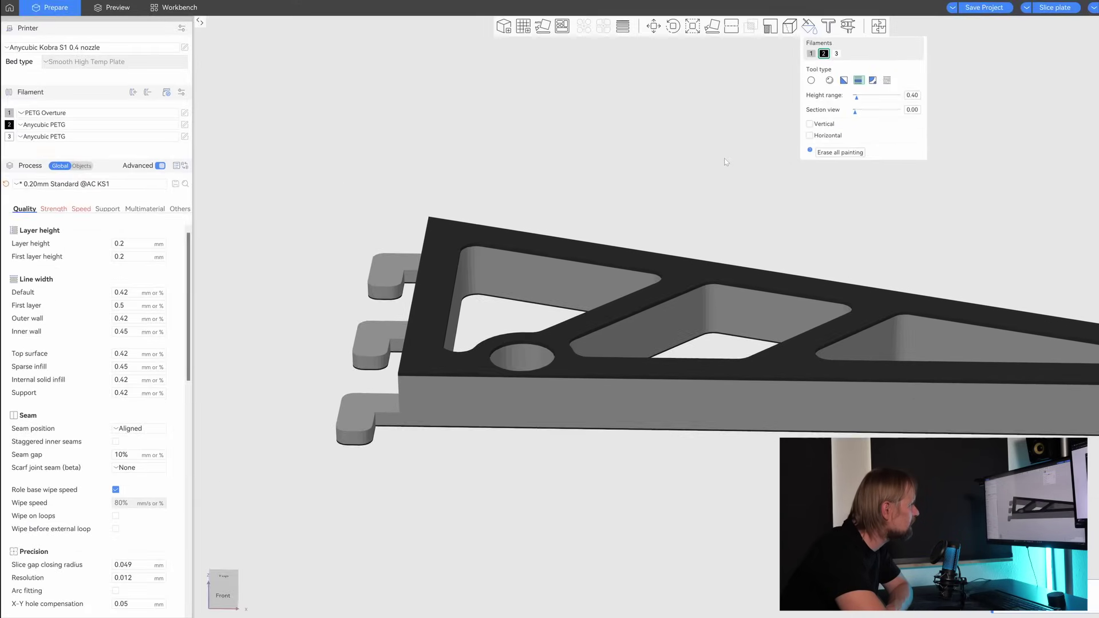
{"action": "scroll", "coordinate": [725, 162], "scroll_direction": "down", "scroll_amount": 3}
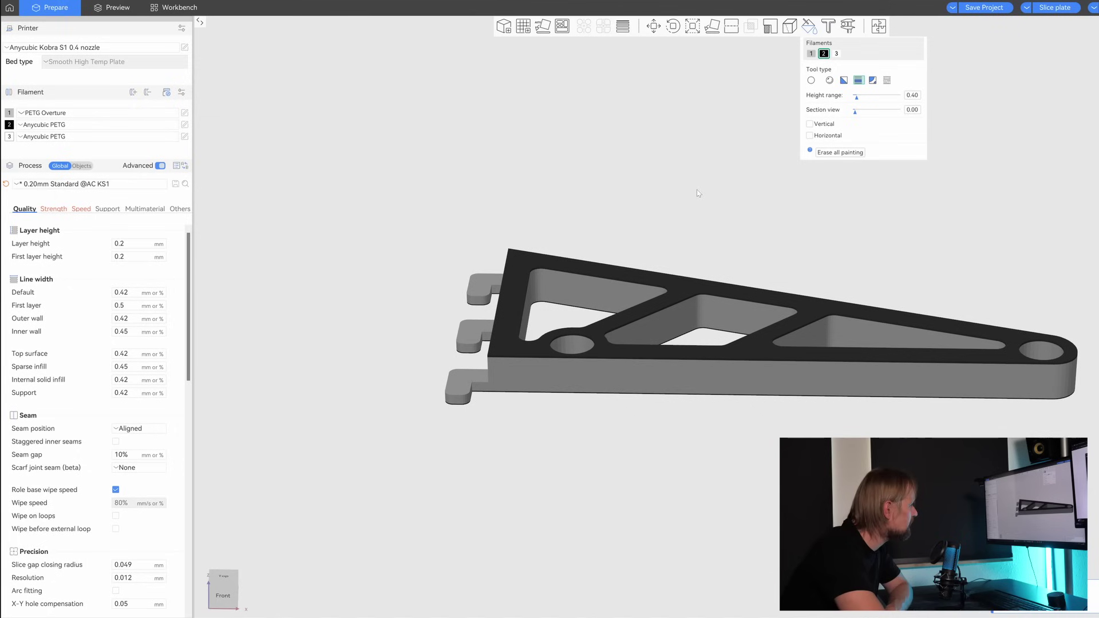
{"action": "left_click", "coordinate": [54, 210]}
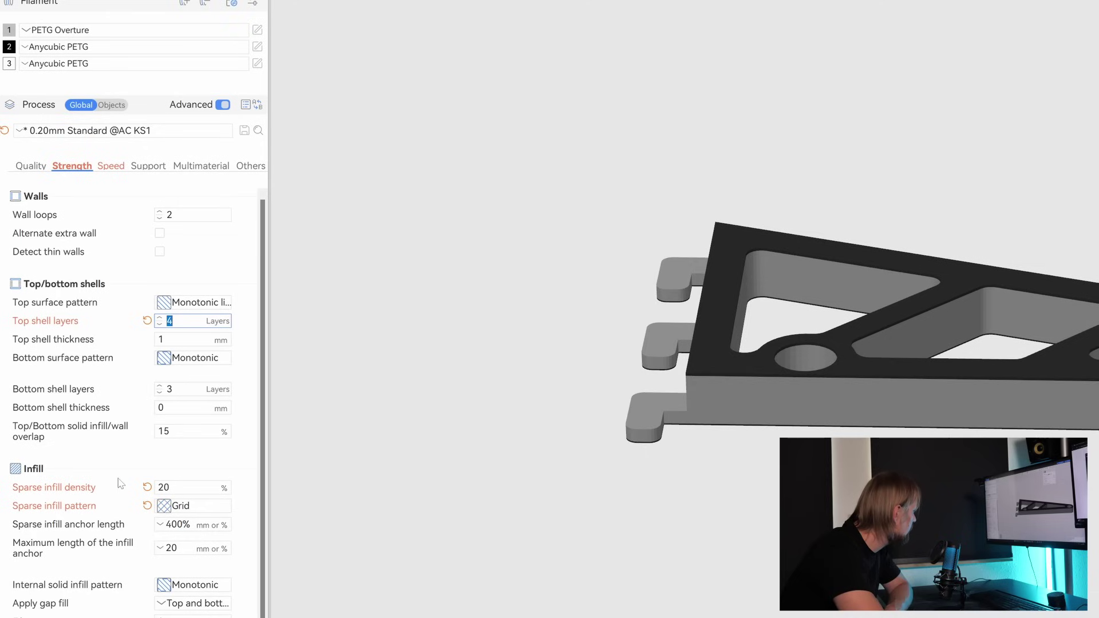
{"action": "left_click", "coordinate": [160, 393]}
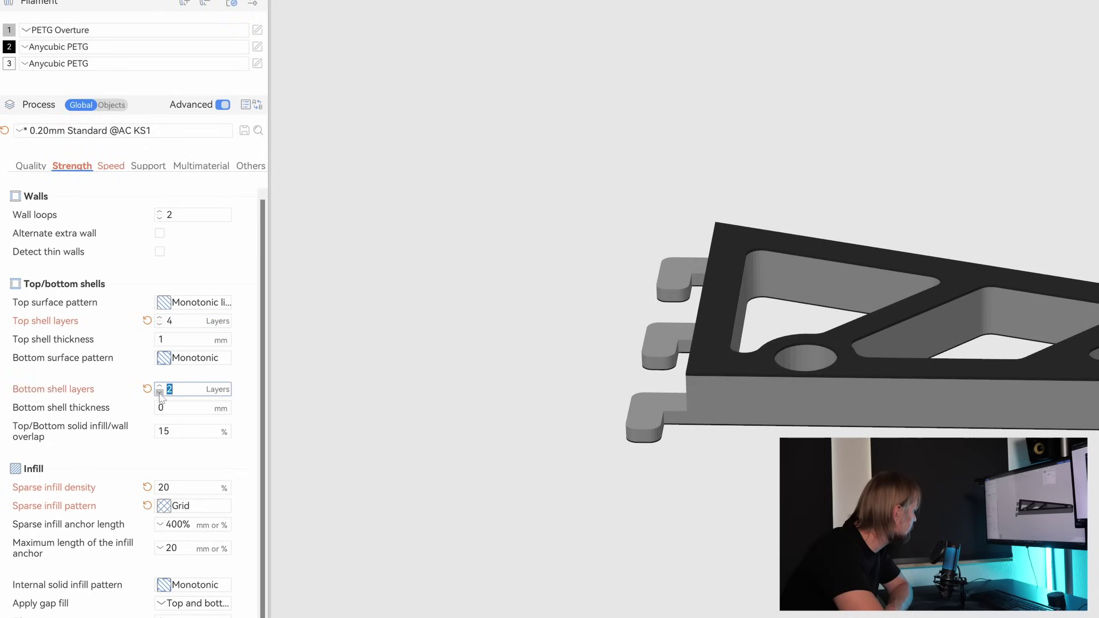
{"action": "left_click", "coordinate": [161, 388]}
{"action": "left_click", "coordinate": [161, 388]}
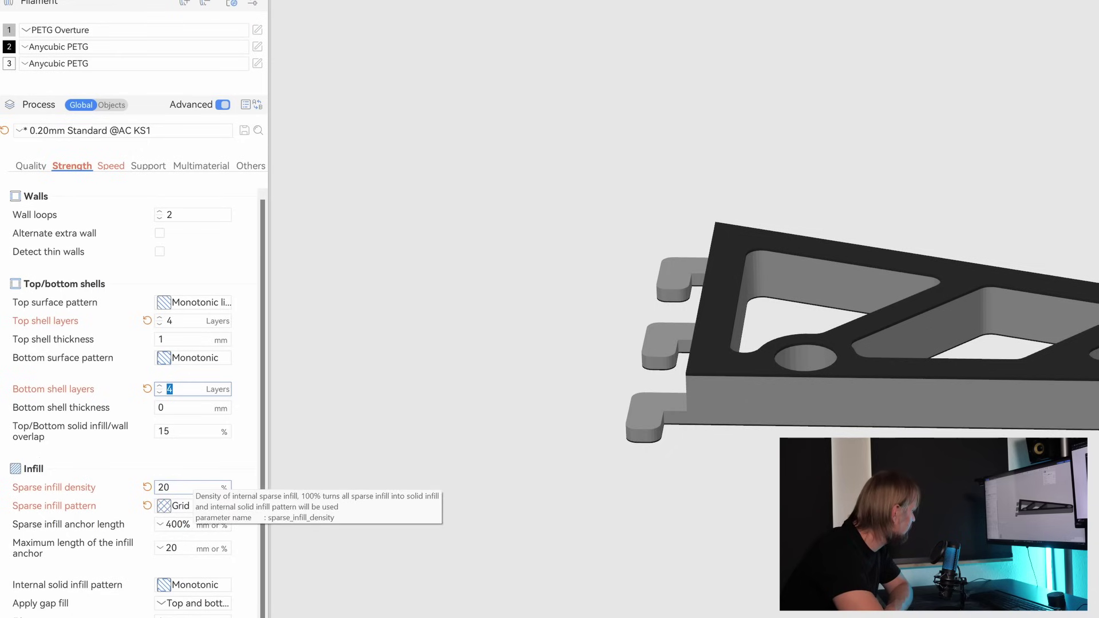
{"action": "left_click", "coordinate": [191, 508]}
{"action": "left_click", "coordinate": [207, 247]}
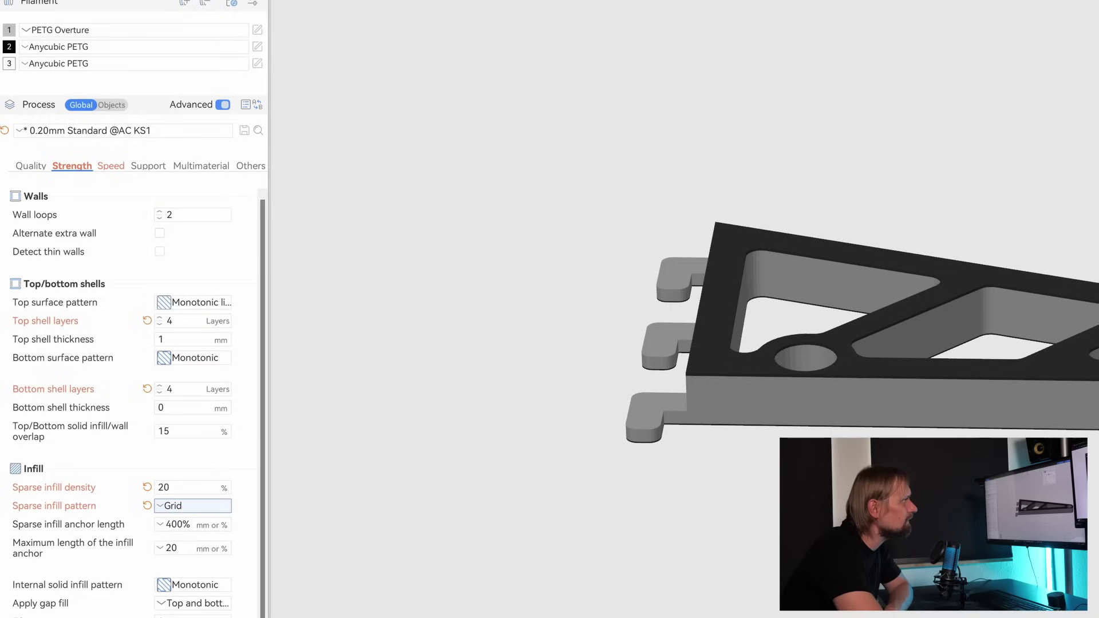
Slice the plate and move the layer slider down to inspect the lower layers' infill.
{"action": "left_click", "coordinate": [983, 8]}
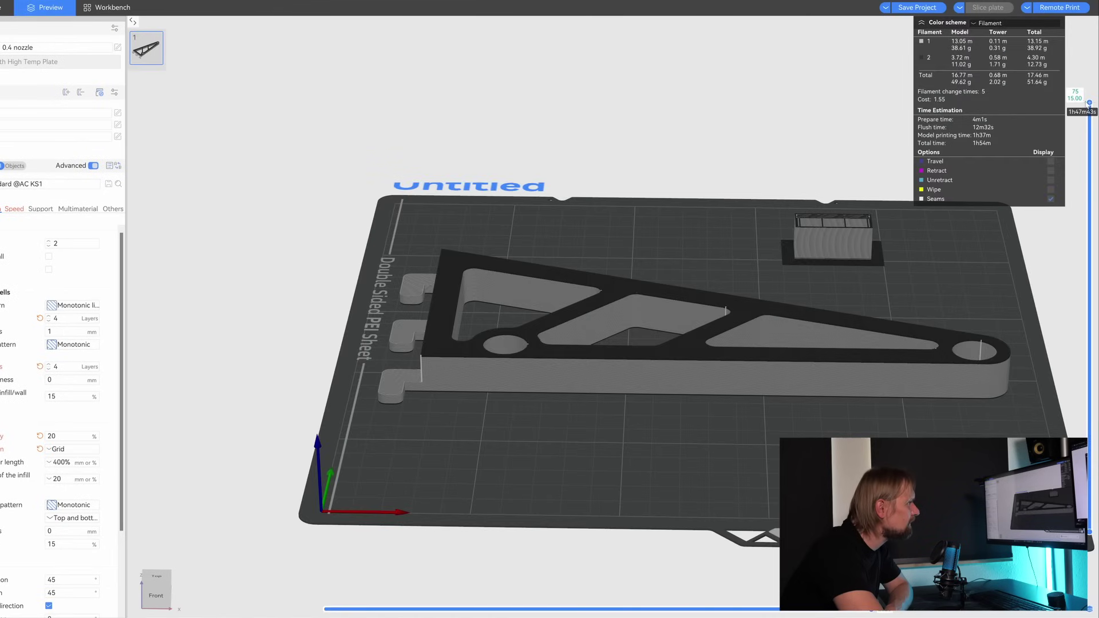
{"action": "left_click_drag", "start_coordinate": [1090, 103], "coordinate": [1090, 125]}
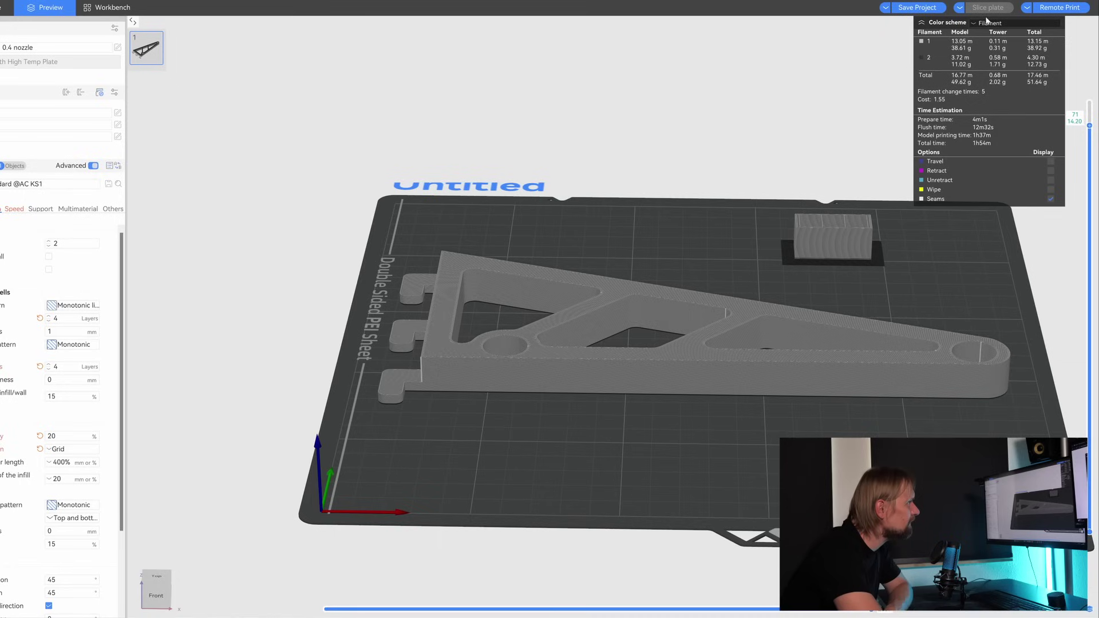
Set up Remote Print to the Anycubic Kobra S1(LAN) printer.
{"action": "left_click", "coordinate": [1050, 8]}
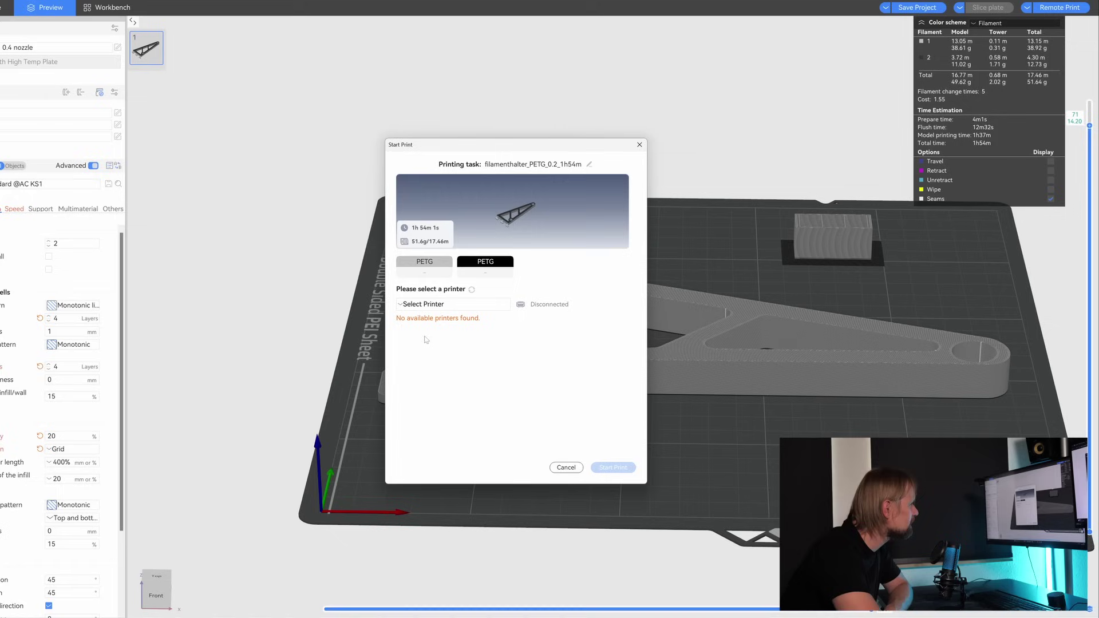
{"action": "left_click", "coordinate": [424, 305]}
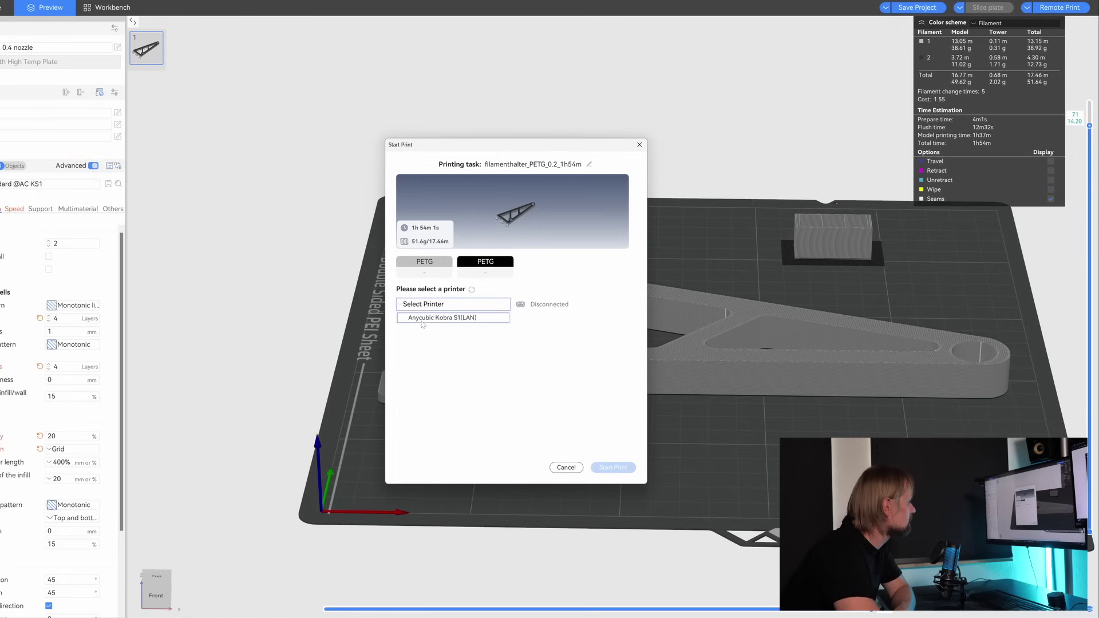
{"action": "left_click", "coordinate": [422, 318]}
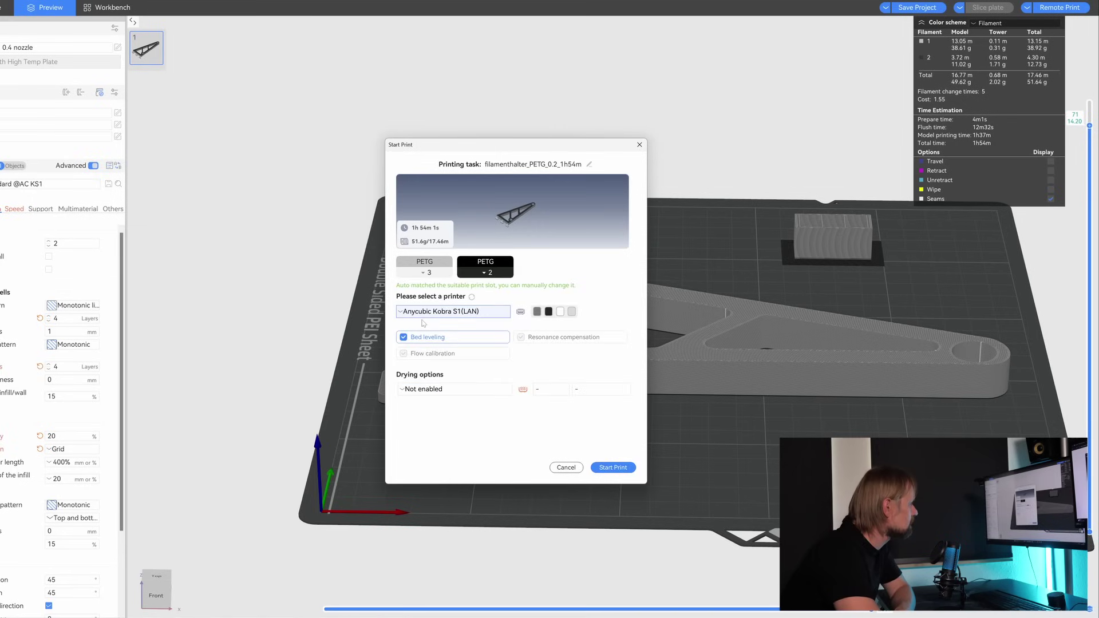
Map the grey PETG to slot 1 and keep the black PETG on slot 2.
{"action": "left_click", "coordinate": [426, 273]}
{"action": "left_click", "coordinate": [421, 306]}
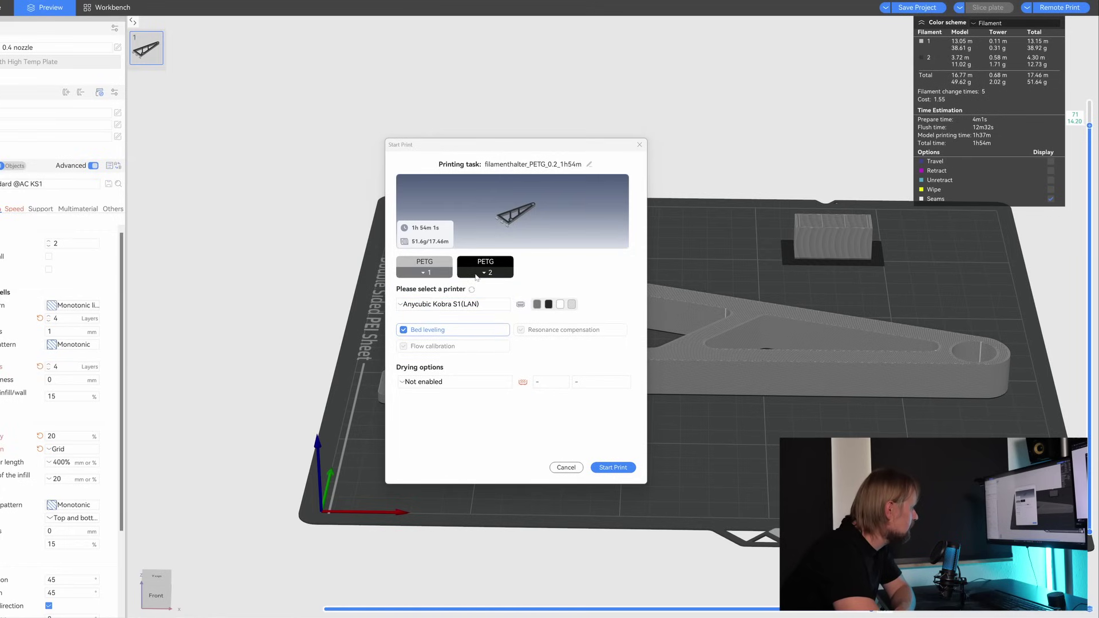
{"action": "left_click", "coordinate": [476, 277]}
{"action": "left_click", "coordinate": [525, 314]}
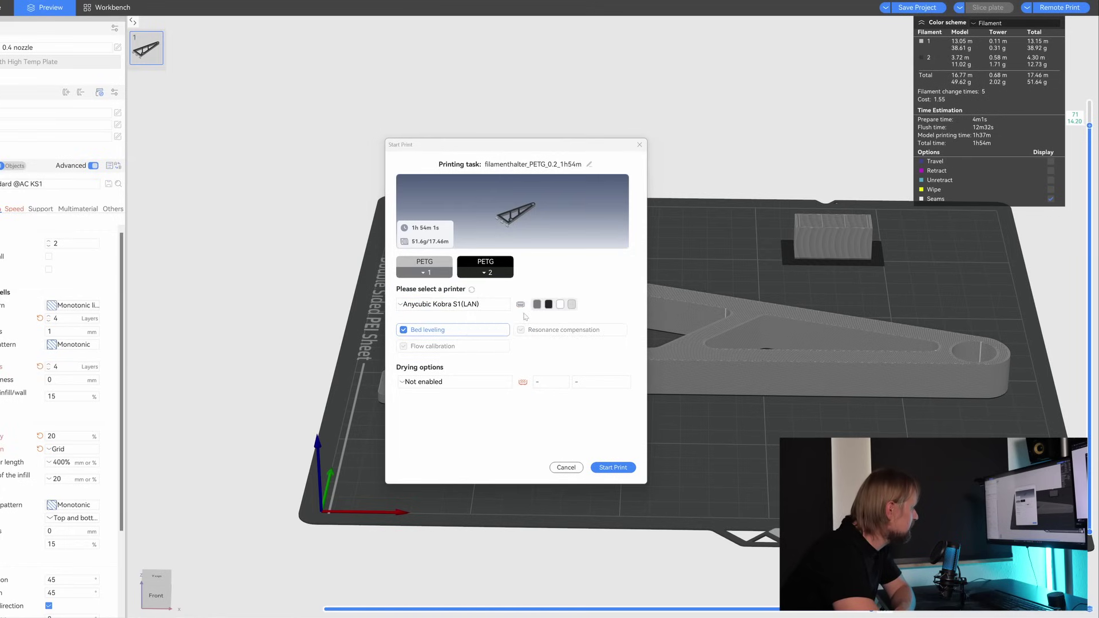
Enable flow calibration and choose Print While Drying for the filament.
{"action": "left_click", "coordinate": [421, 346]}
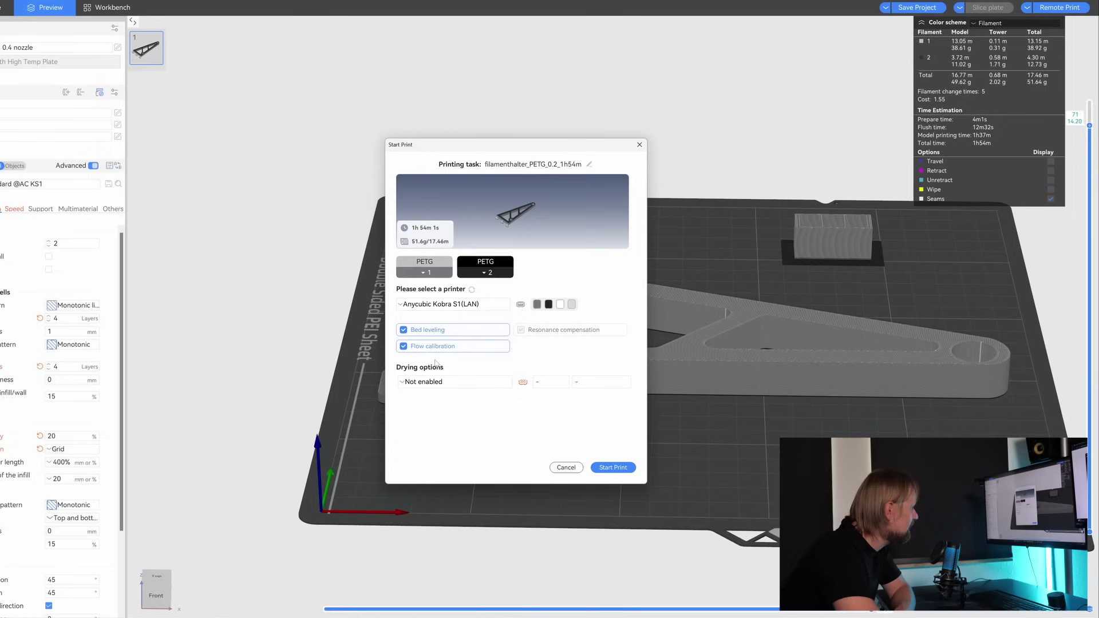
{"action": "left_click", "coordinate": [469, 388]}
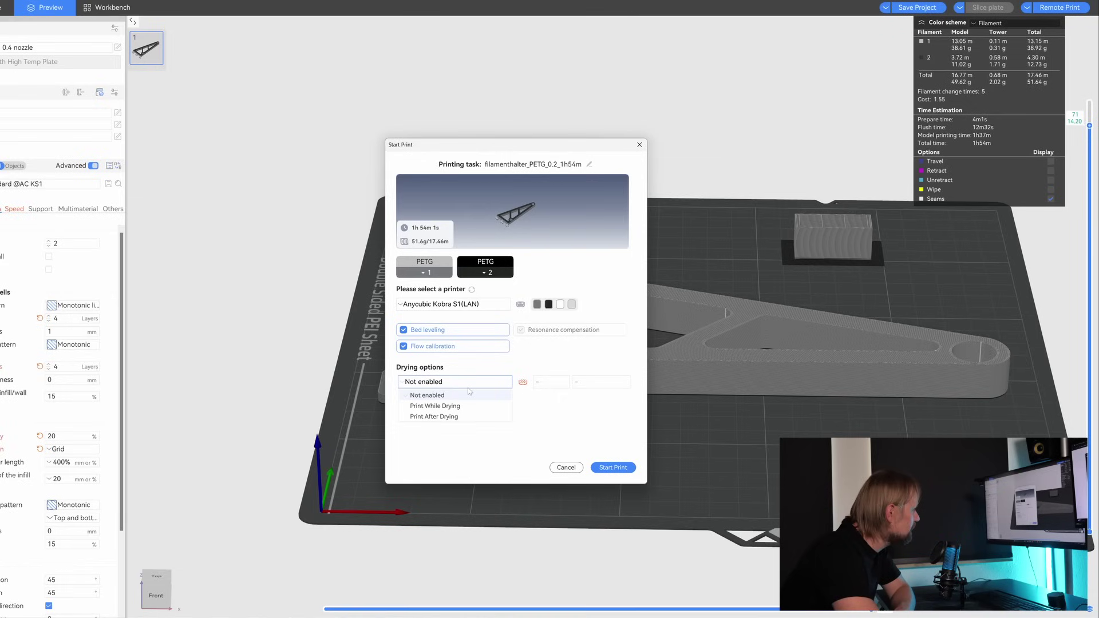
{"action": "left_click", "coordinate": [443, 408]}
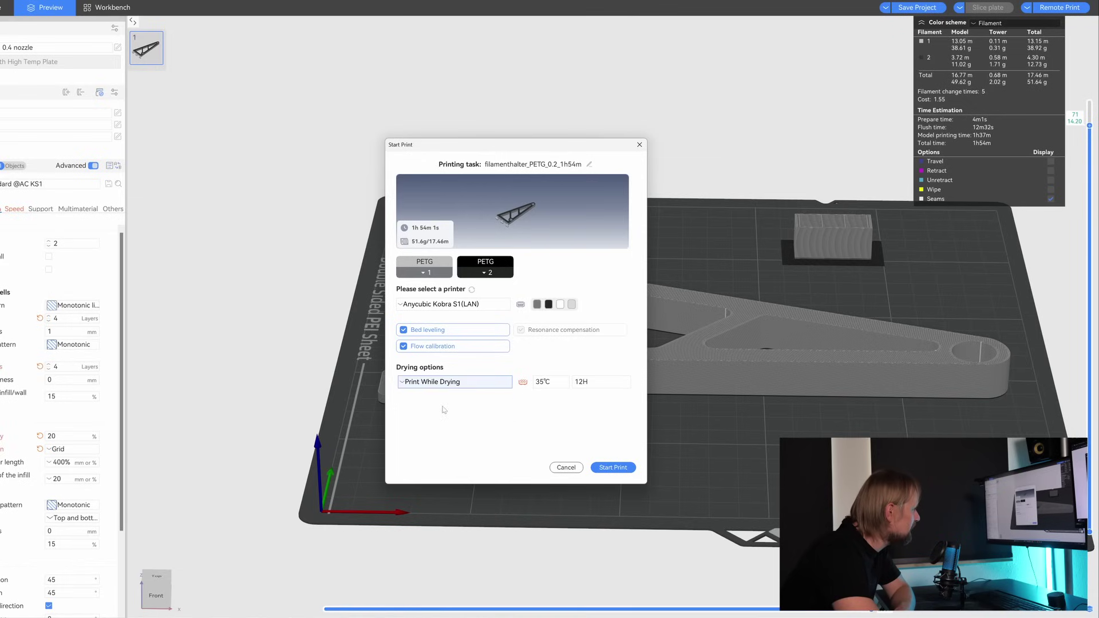